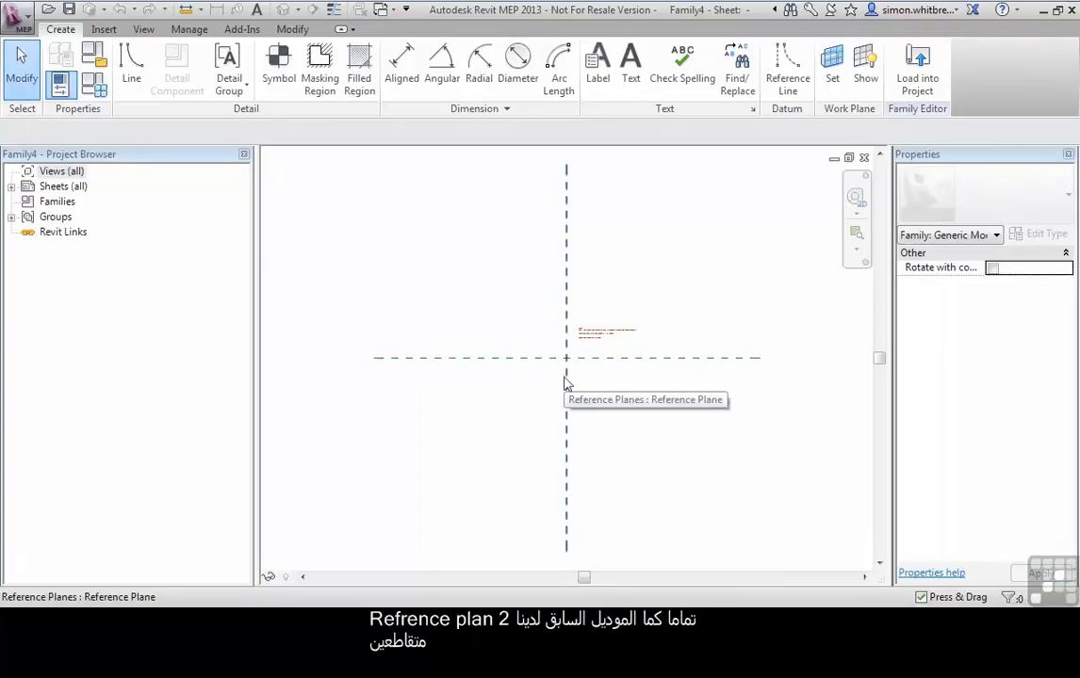
Delete the internal instruction note beside the intersection of the two reference planes.
{"action": "scroll", "coordinate": [567, 376], "scroll_direction": "up", "scroll_amount": 5}
{"action": "left_click", "coordinate": [569, 349]}
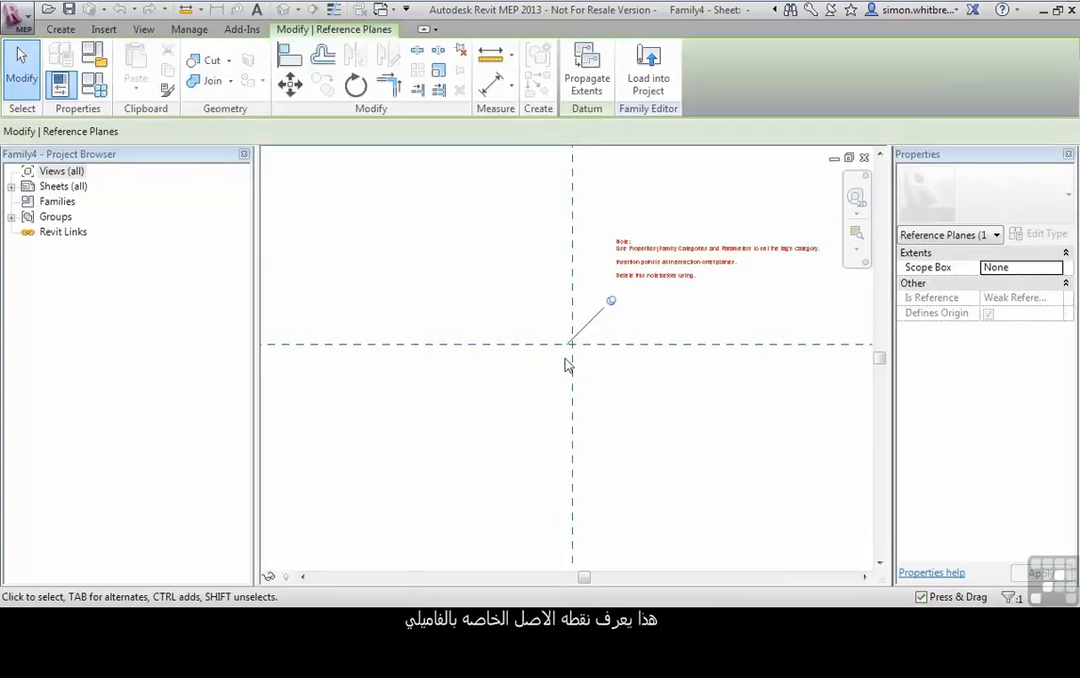
{"action": "scroll", "coordinate": [639, 388], "scroll_direction": "down", "scroll_amount": 1}
{"action": "middle_click_drag", "start_coordinate": [644, 403], "coordinate": [536, 415]}
{"action": "scroll", "coordinate": [586, 290], "scroll_direction": "up", "scroll_amount": 4}
{"action": "scroll", "coordinate": [641, 334], "scroll_direction": "up", "scroll_amount": 3}
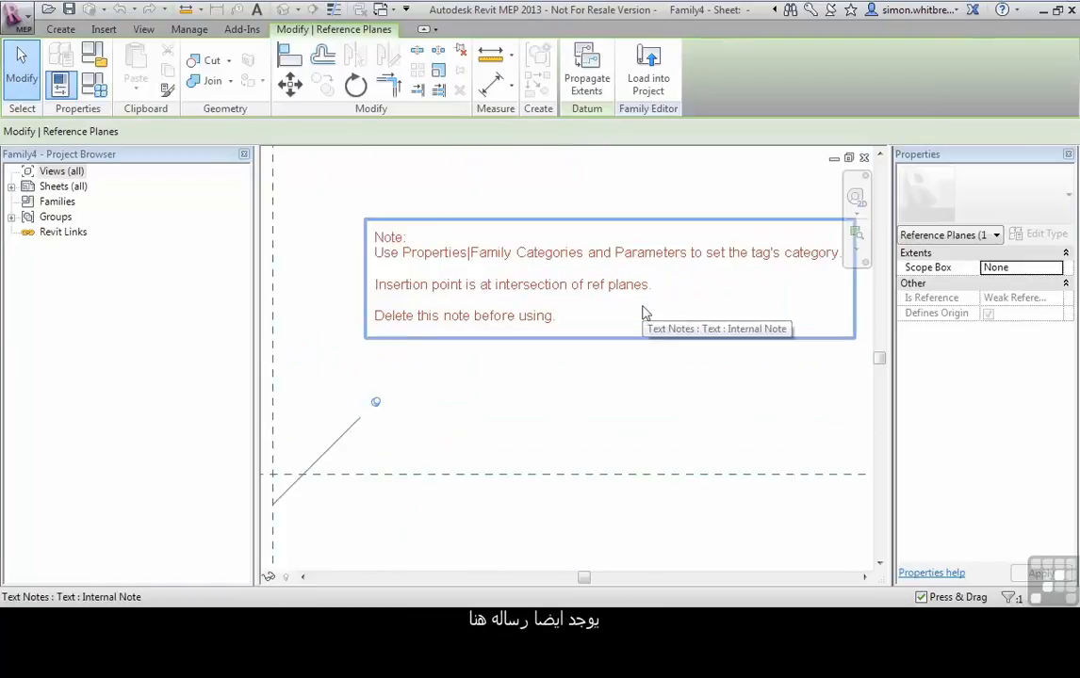
{"action": "middle_click_drag", "start_coordinate": [670, 316], "coordinate": [615, 326]}
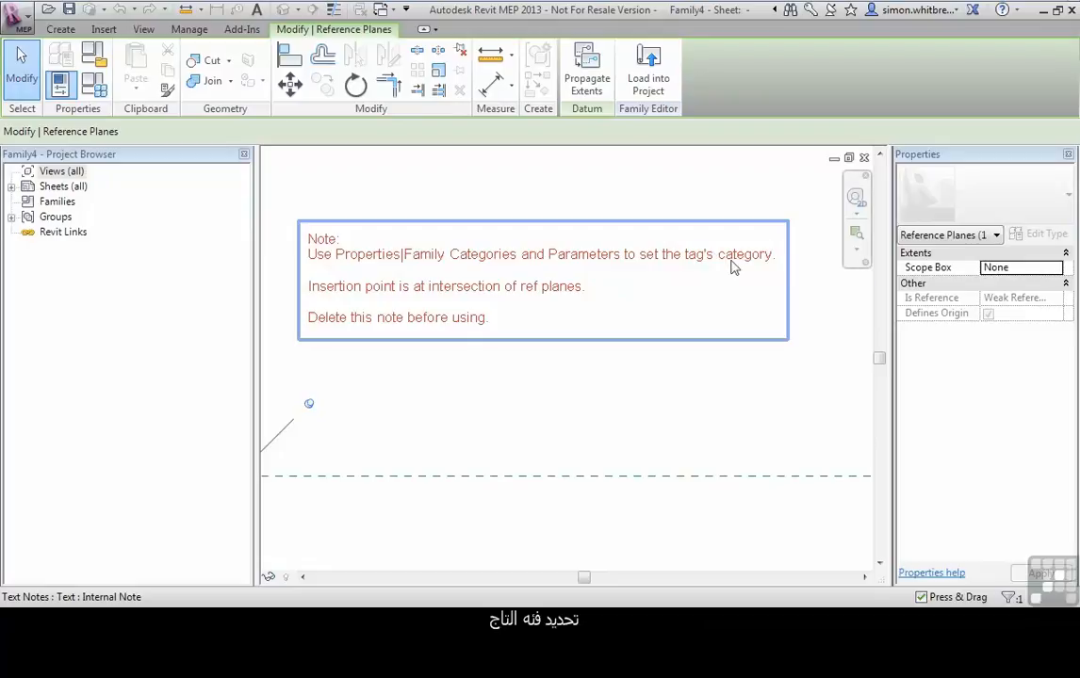
{"action": "mouse_move", "coordinate": [422, 306]}
{"action": "middle_mouse_down"}
{"action": "mouse_move", "coordinate": [376, 381]}
{"action": "mouse_move", "coordinate": [448, 367]}
{"action": "middle_mouse_up"}
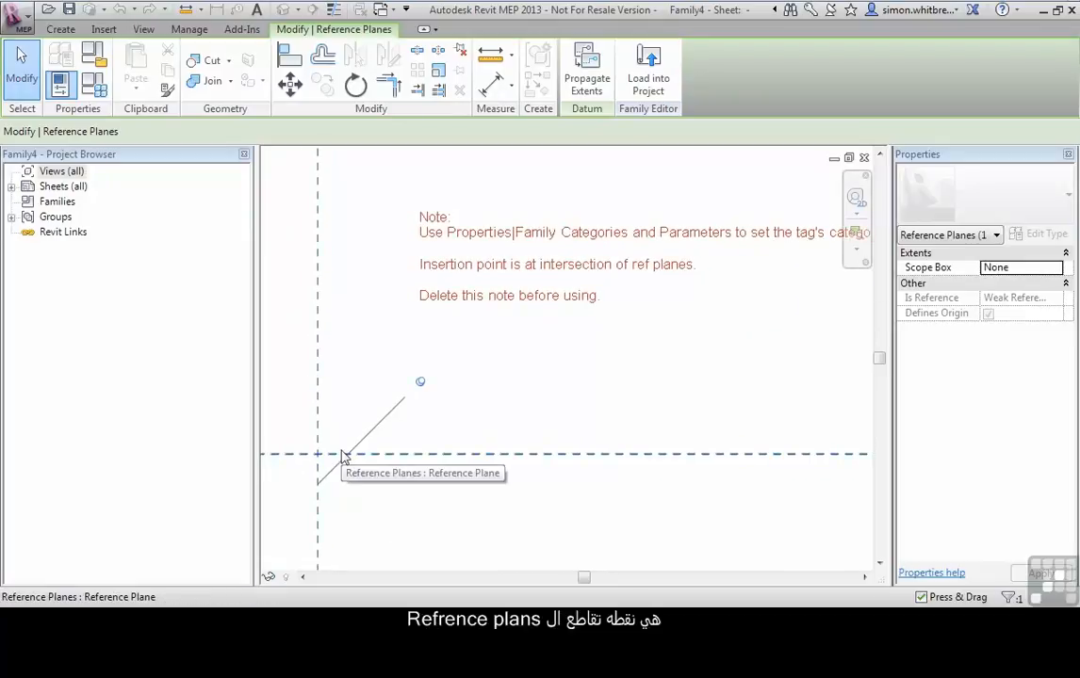
{"action": "left_click", "coordinate": [490, 302]}
{"action": "key", "text": "Delete"}
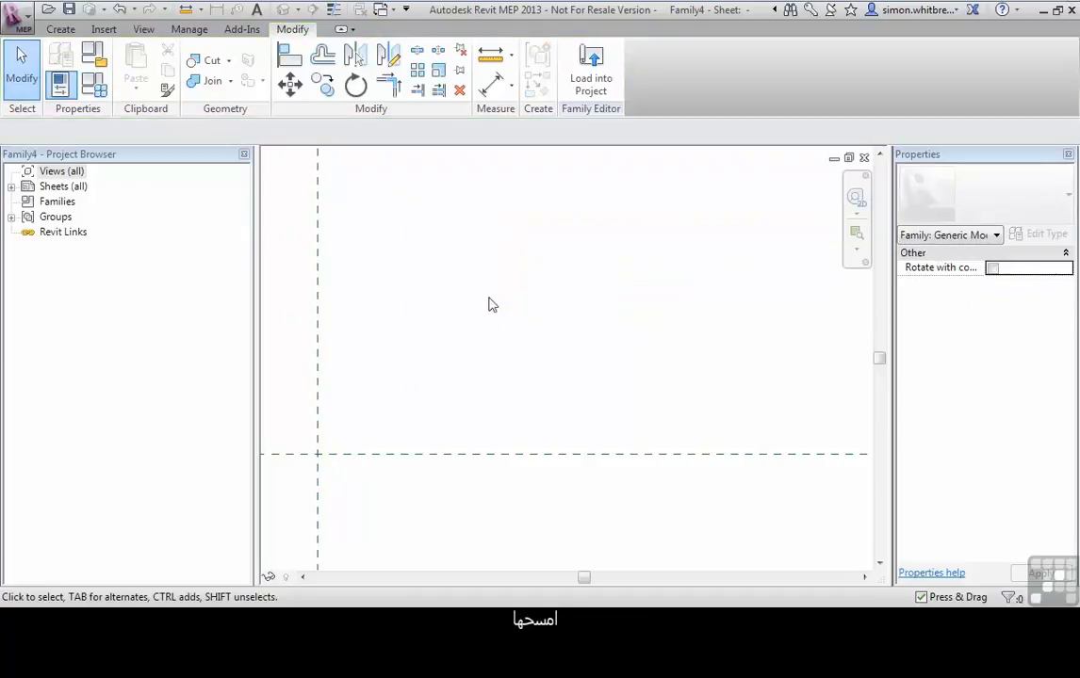
Set the family category to Air Terminal Tags.
{"action": "left_click", "coordinate": [94, 57]}
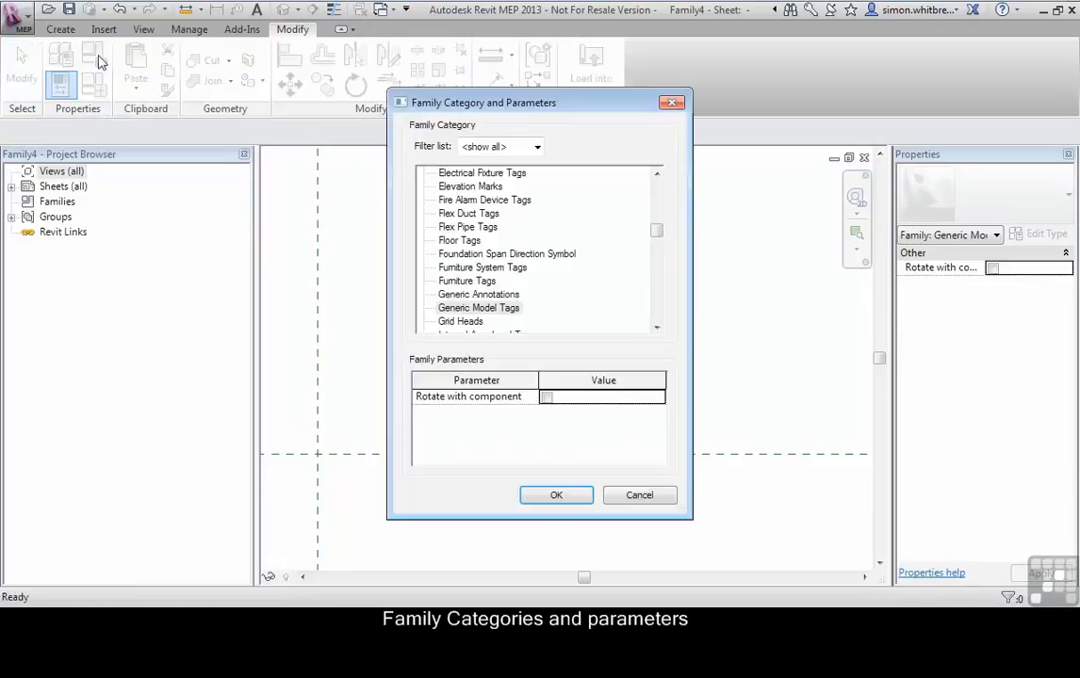
{"action": "left_click_drag", "start_coordinate": [657, 232], "coordinate": [656, 179]}
{"action": "left_click", "coordinate": [463, 174]}
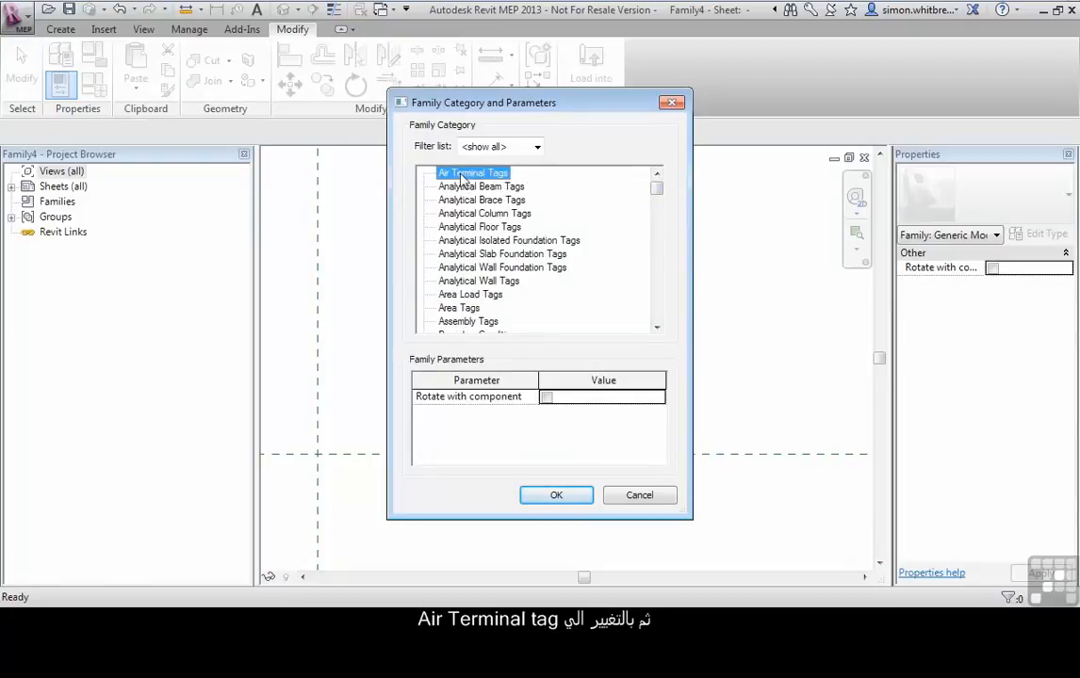
{"action": "left_click", "coordinate": [554, 495]}
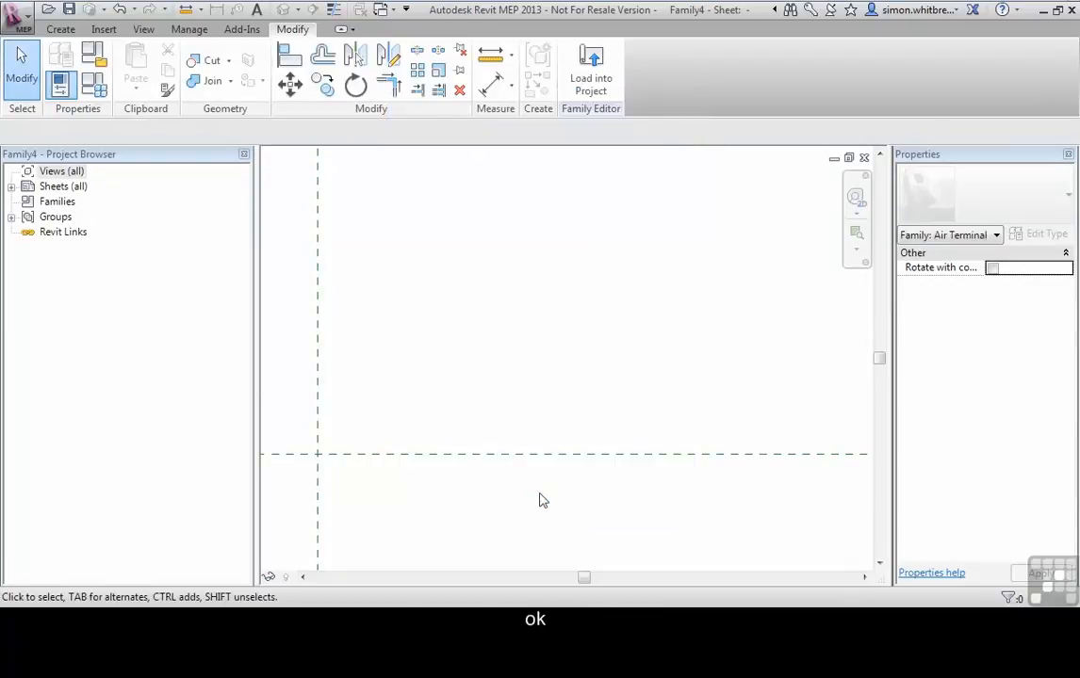
Start a new label and duplicate its 3mm type under the name 2.5mm.
{"action": "scroll", "coordinate": [601, 336], "scroll_direction": "down", "scroll_amount": 3}
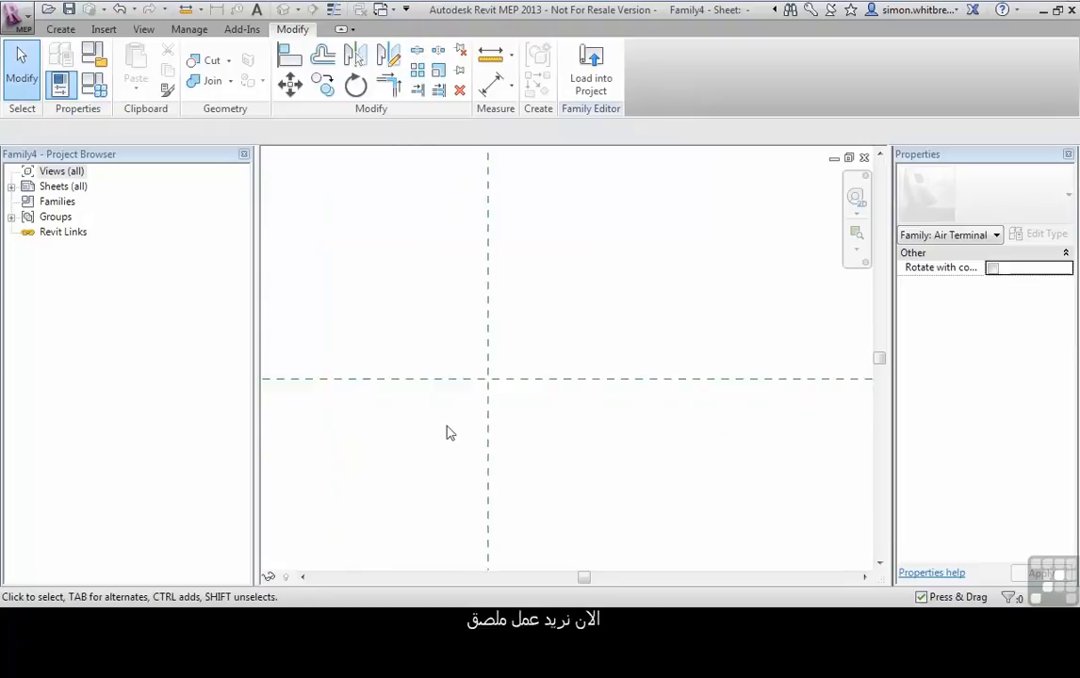
{"action": "left_click", "coordinate": [61, 34]}
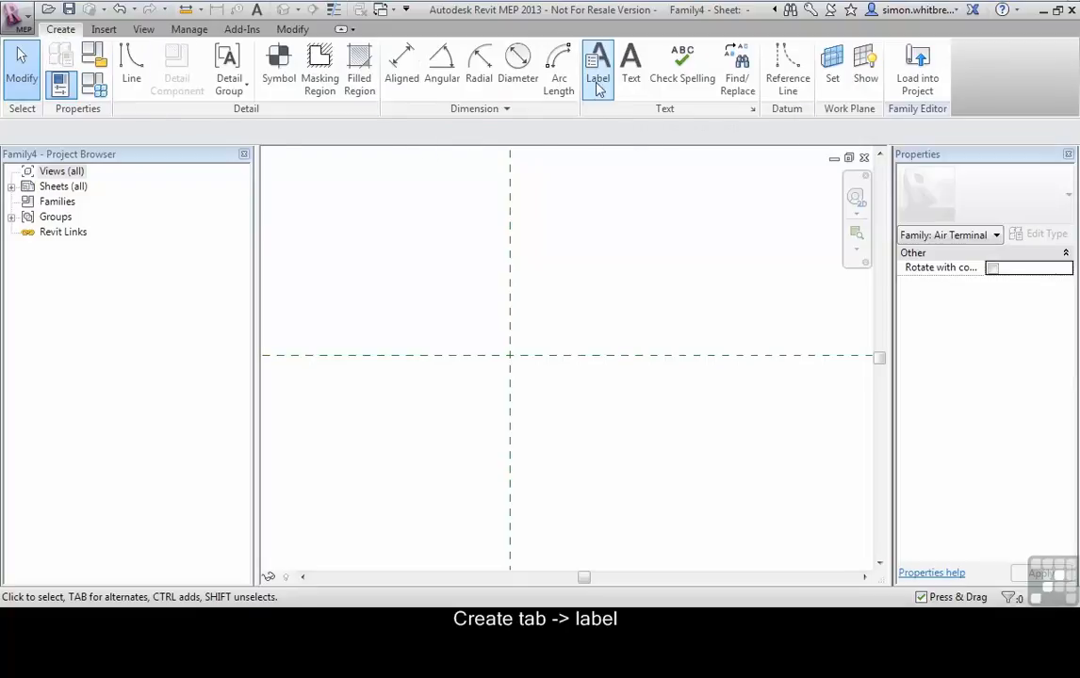
{"action": "left_click", "coordinate": [599, 87]}
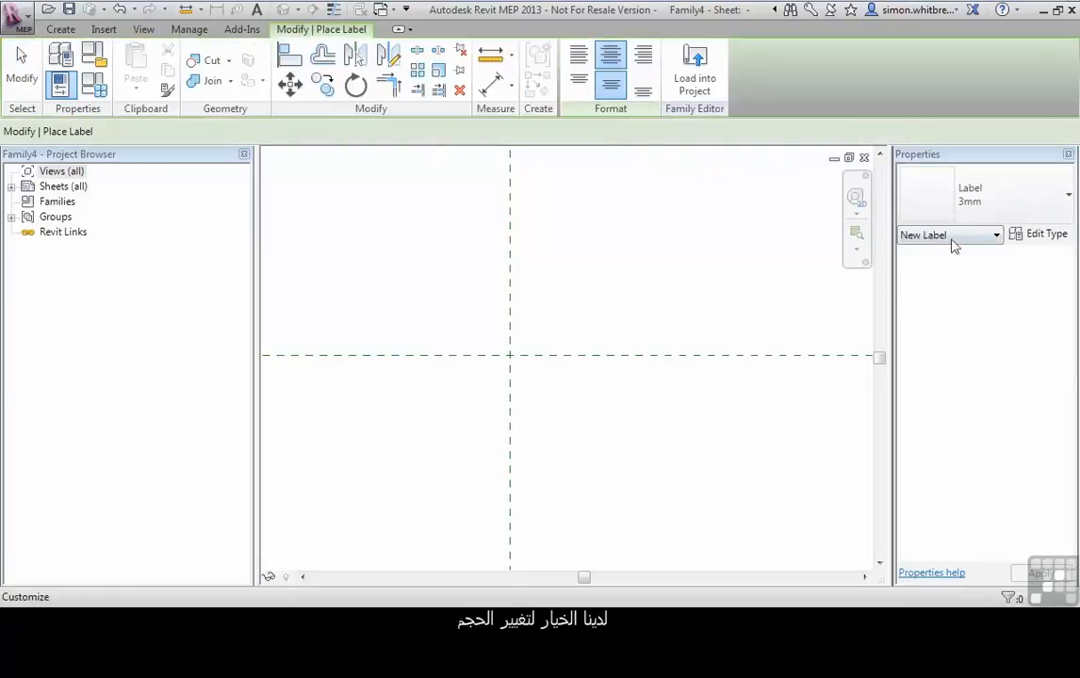
{"action": "left_click", "coordinate": [1035, 207]}
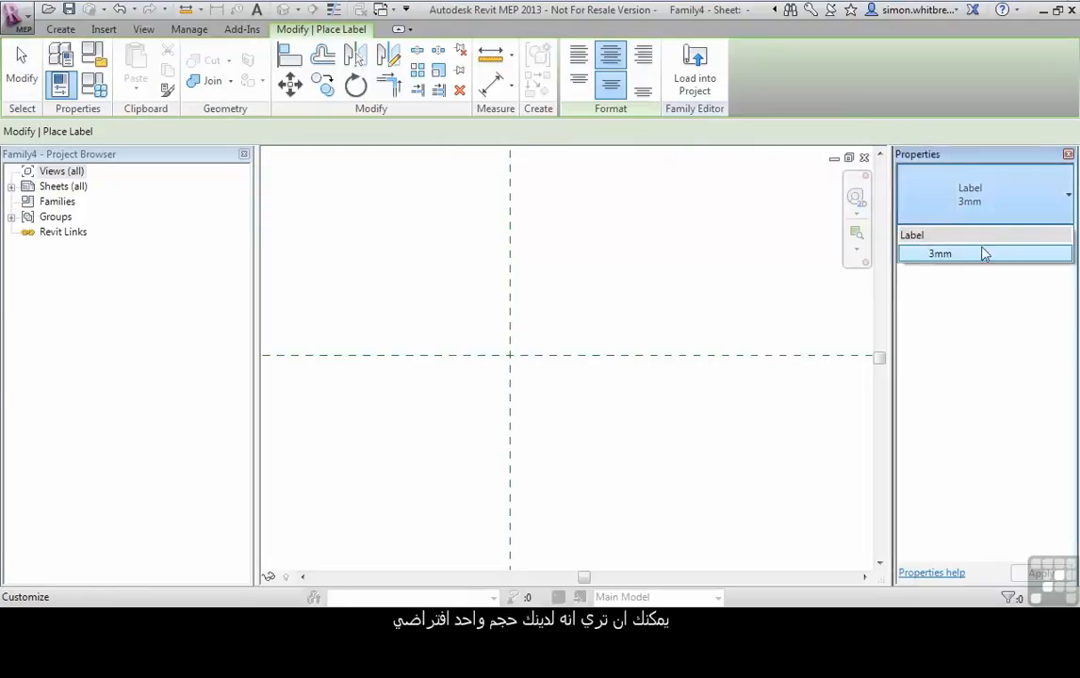
{"action": "left_click", "coordinate": [991, 209]}
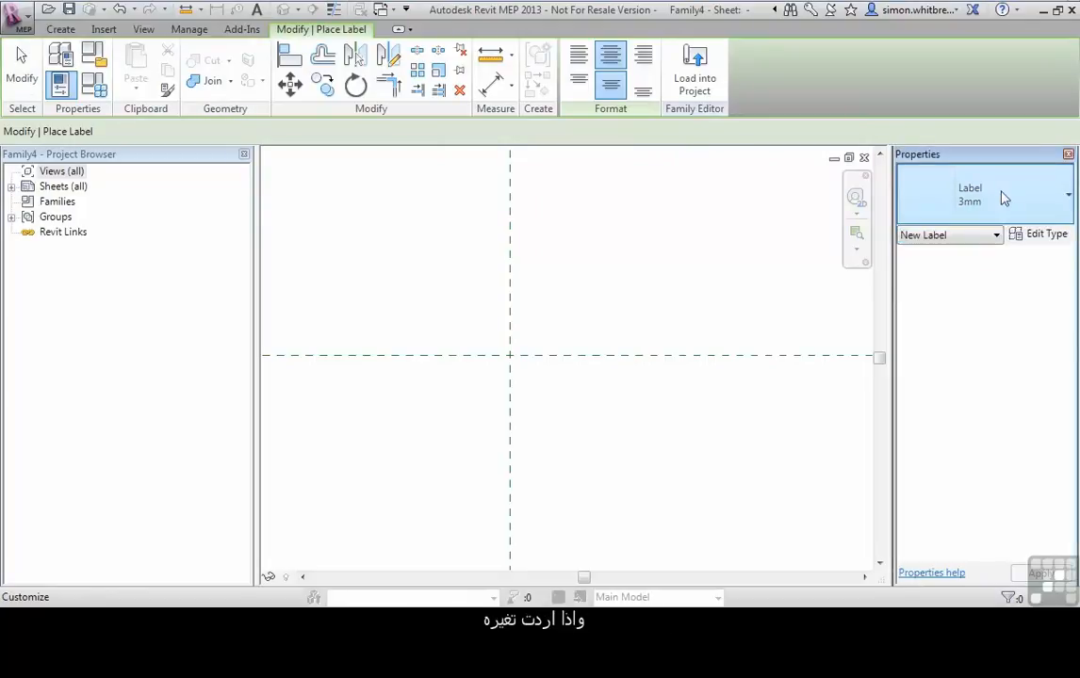
{"action": "left_click", "coordinate": [1040, 234]}
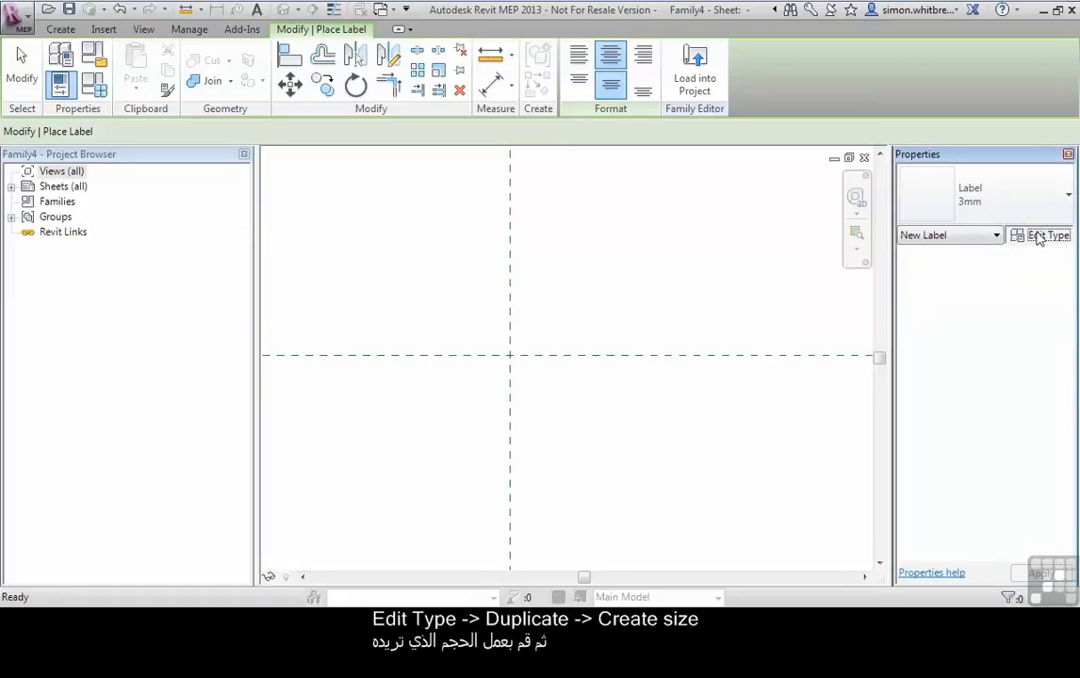
{"action": "left_click", "coordinate": [702, 141]}
{"action": "type", "text": "2.5"}
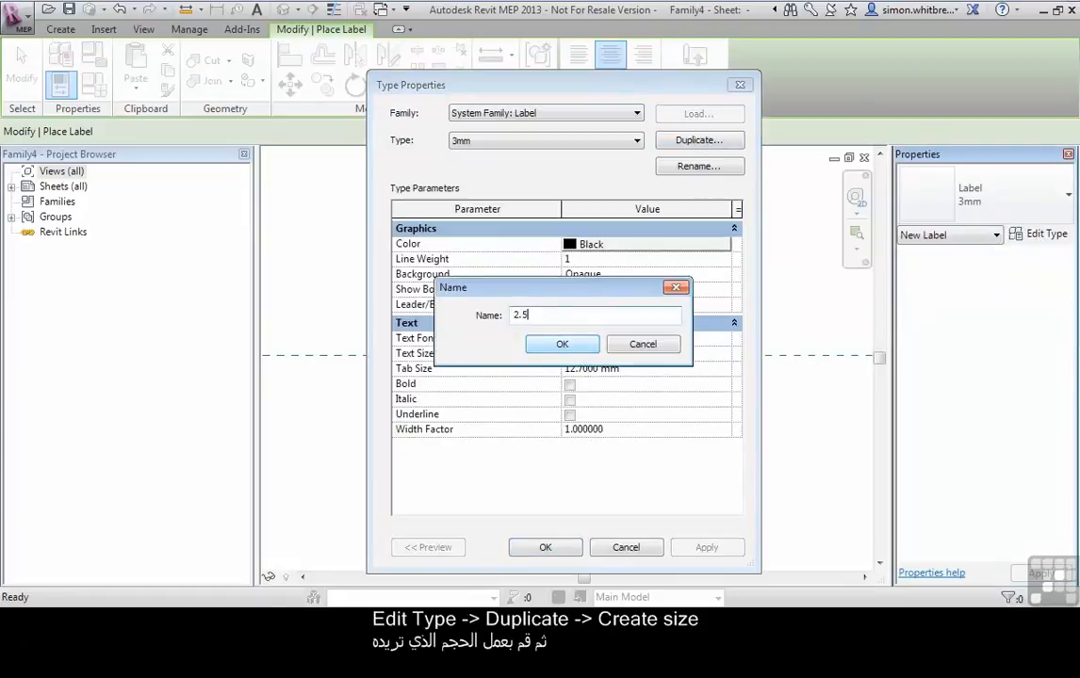
{"action": "left_click", "coordinate": [551, 350]}
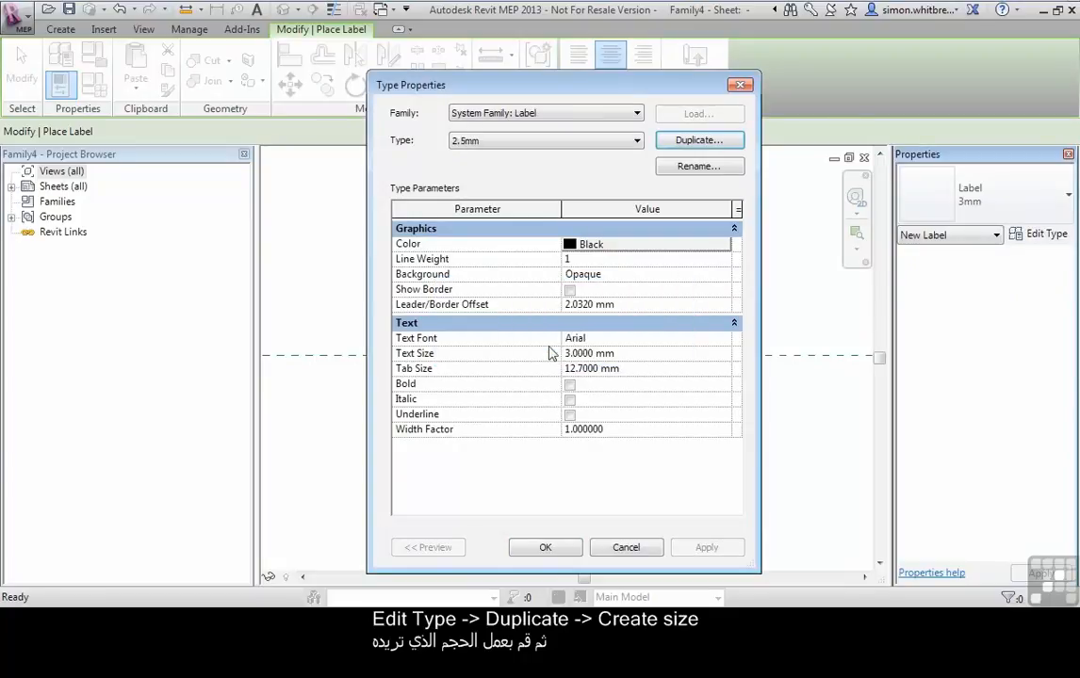
Set the text size of the 2.5mm label type to 2.5 mm and accept the type properties.
{"action": "left_click", "coordinate": [643, 354]}
{"action": "type", "text": "2.5"}
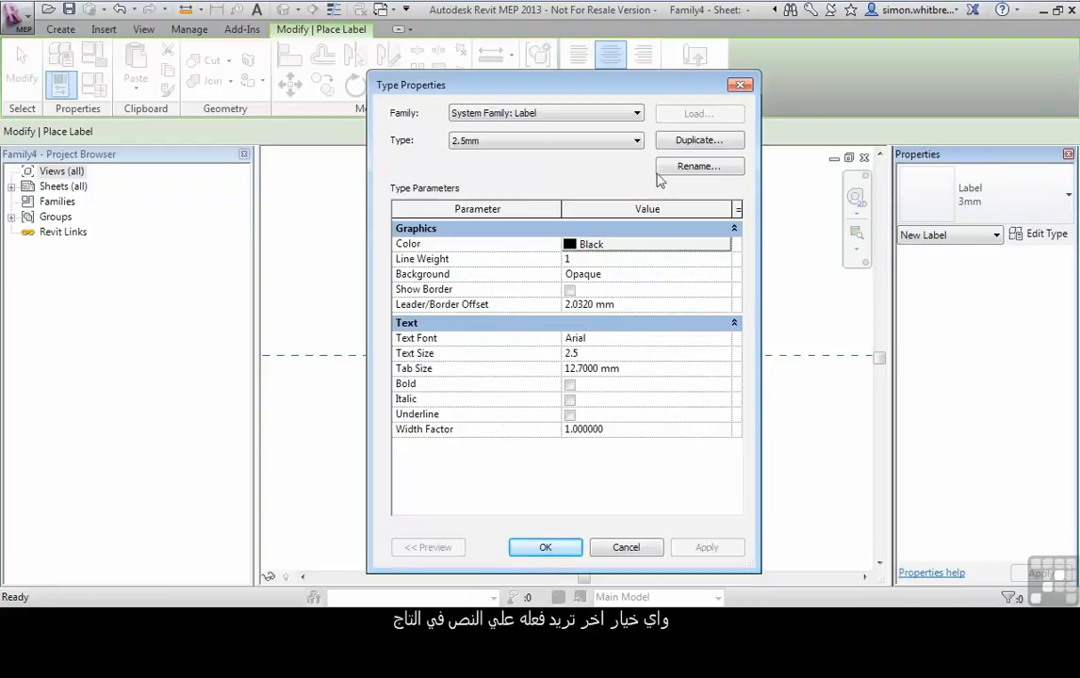
{"action": "left_click", "coordinate": [547, 548]}
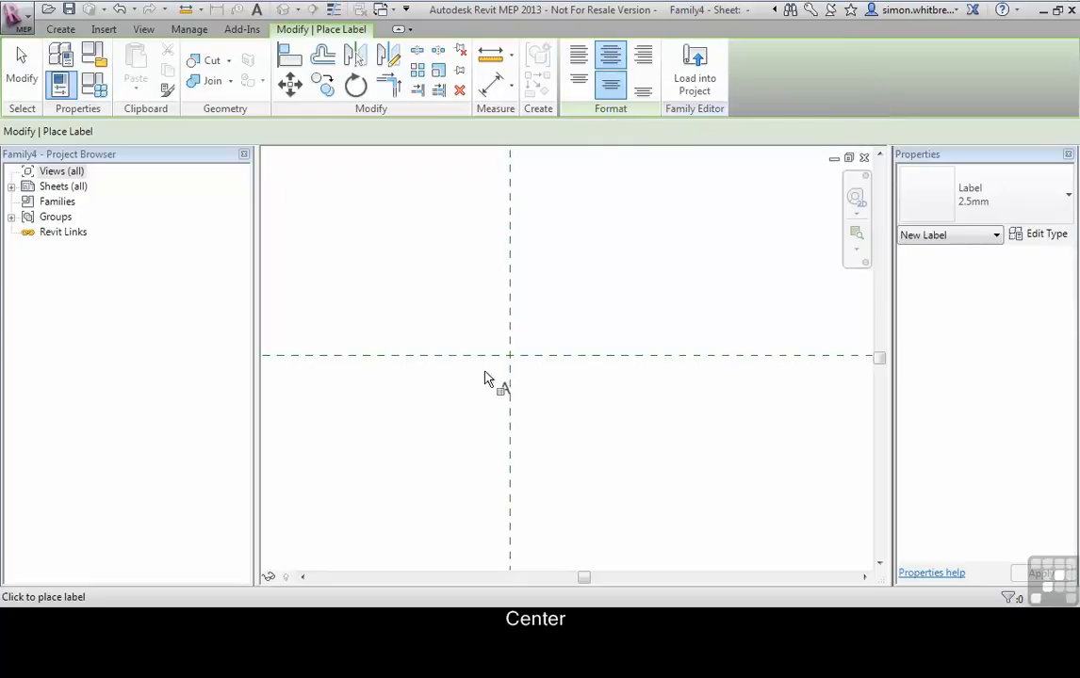
Place the label at the intersection of the reference planes with Flow as its only label parameter.
{"action": "scroll", "coordinate": [507, 356], "scroll_direction": "up", "scroll_amount": 3}
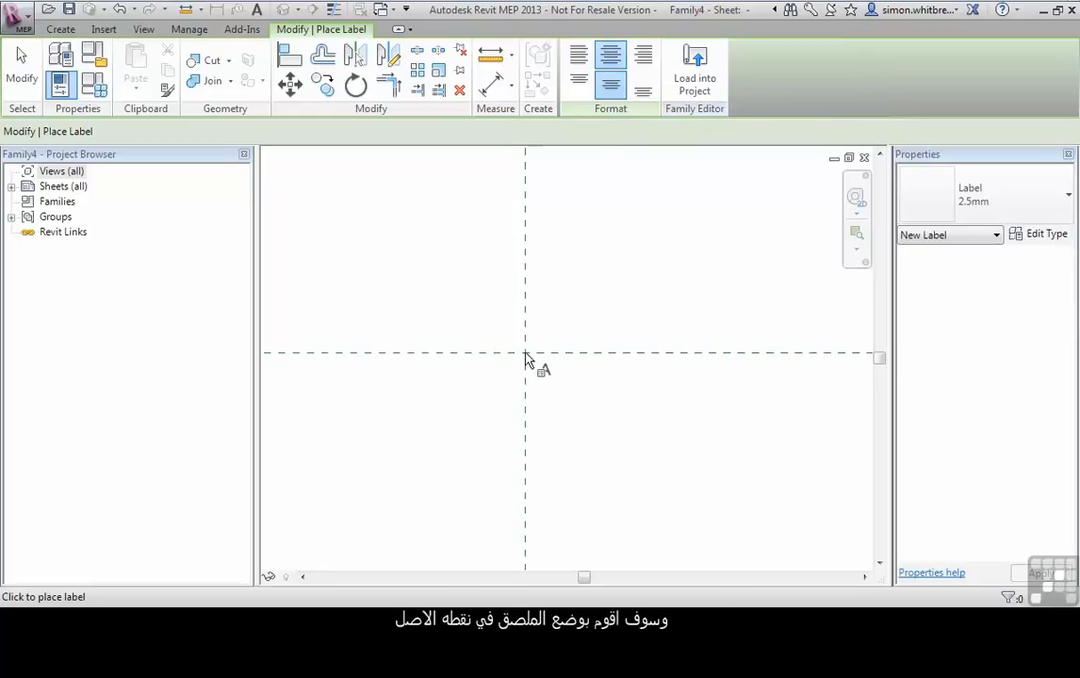
{"action": "left_click", "coordinate": [525, 359]}
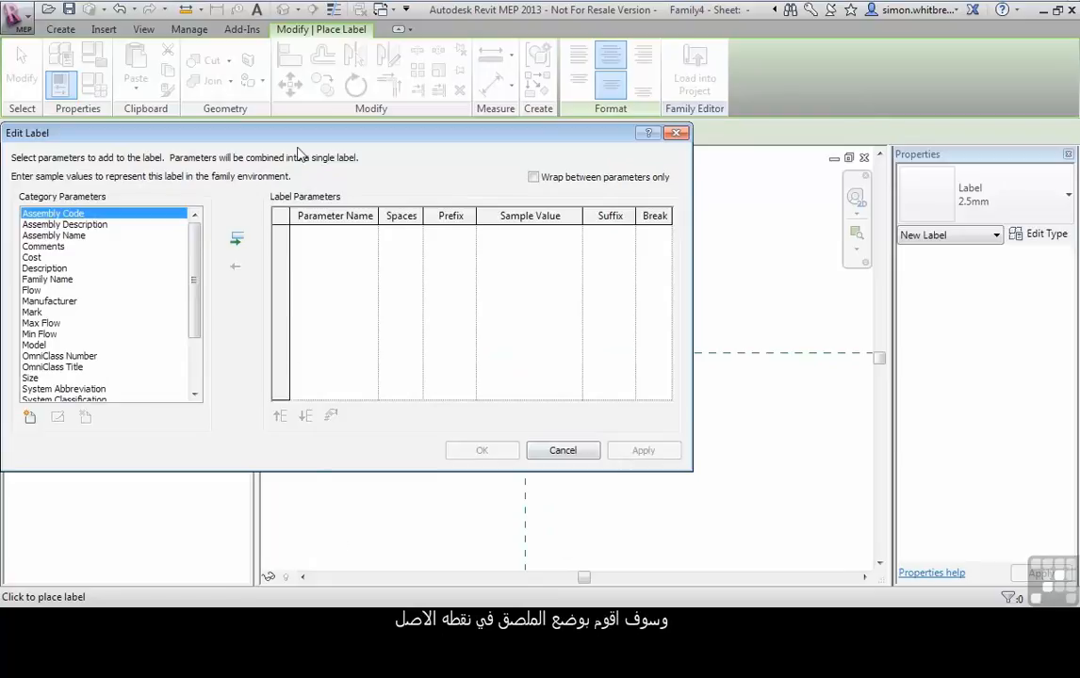
{"action": "left_click_drag", "start_coordinate": [293, 142], "coordinate": [517, 150]}
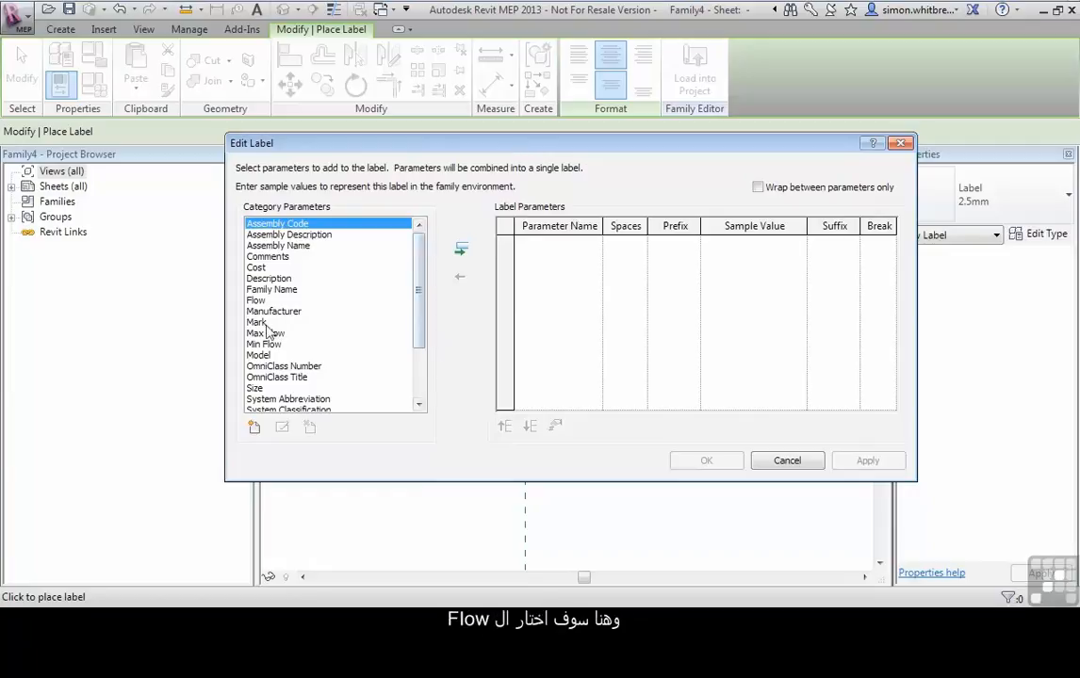
{"action": "left_click", "coordinate": [254, 300]}
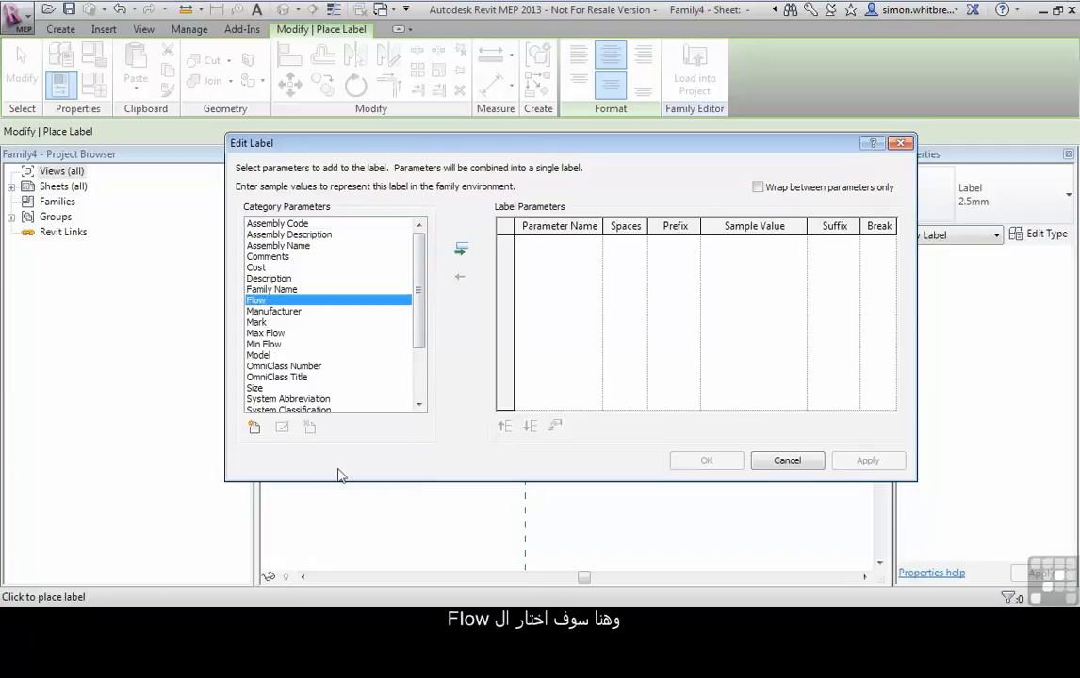
{"action": "left_click", "coordinate": [461, 250]}
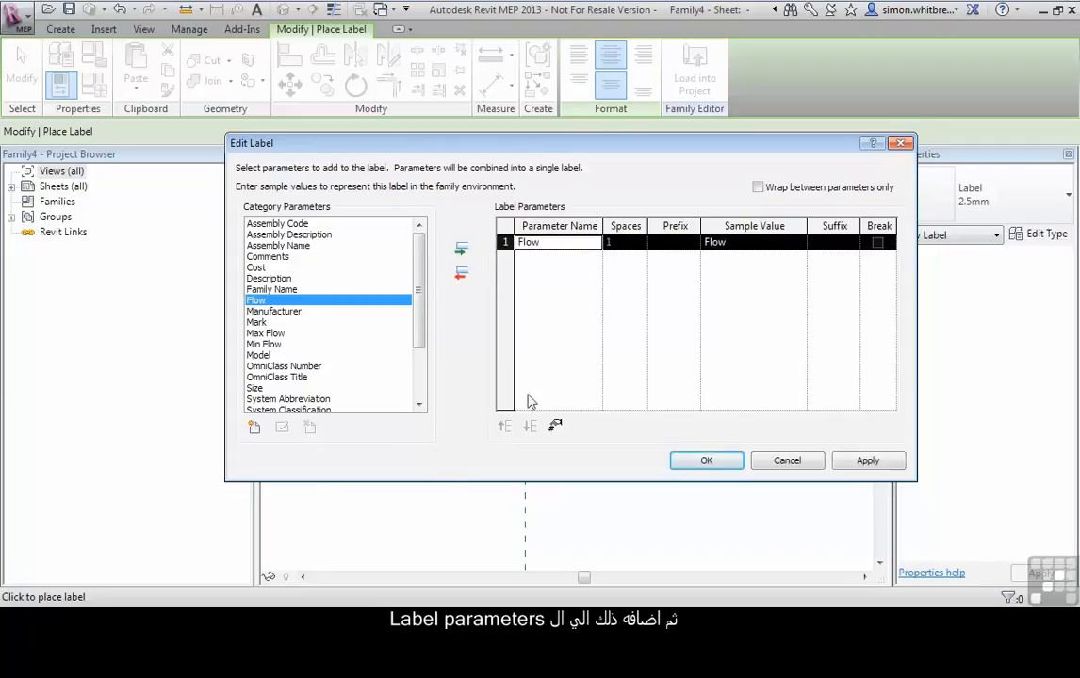
{"action": "left_click", "coordinate": [706, 462]}
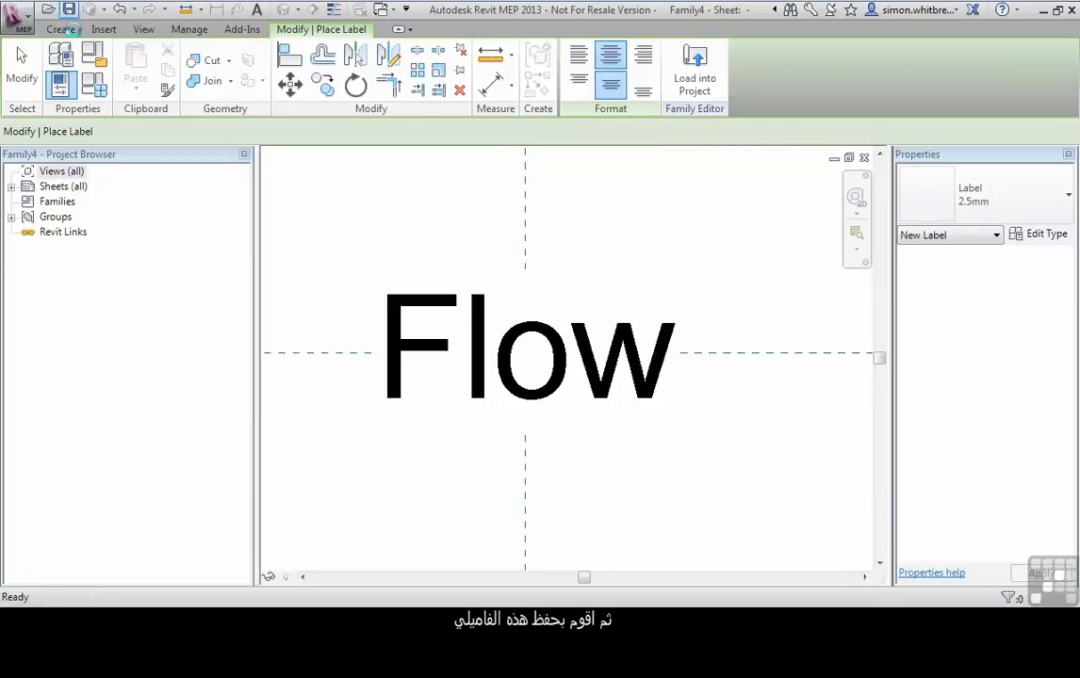
Save the family as Chapter 06-Diffuser Tag in the Chapter 06 folder.
{"action": "left_click", "coordinate": [68, 9]}
{"action": "type", "text": "Chapter 06-Diffuser Tag"}
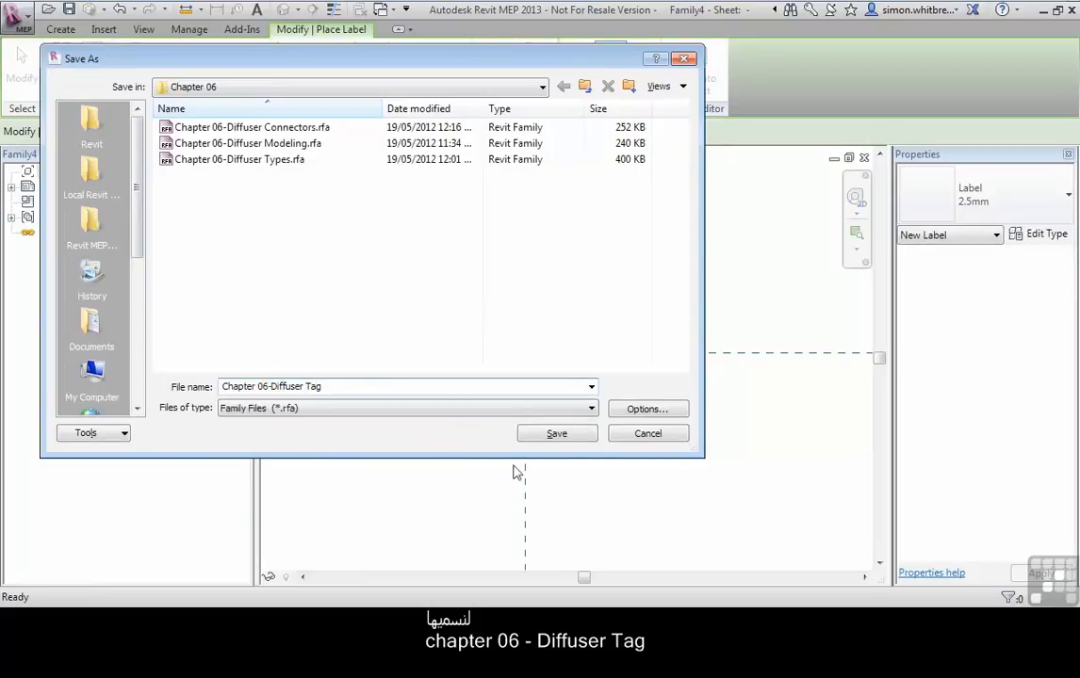
{"action": "left_click", "coordinate": [550, 436]}
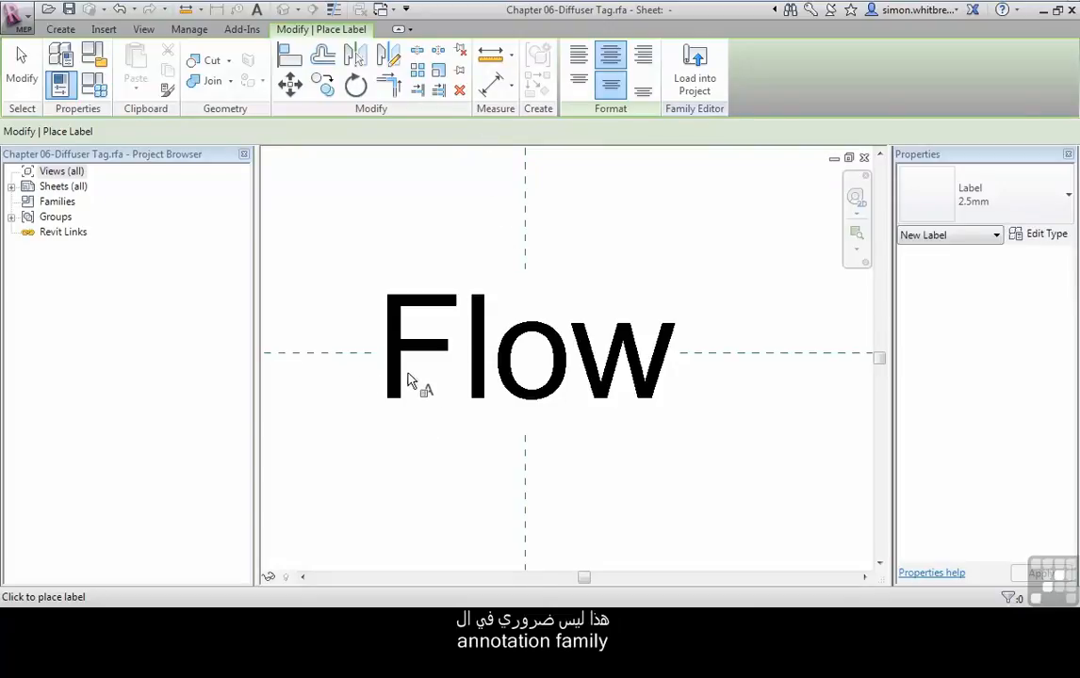
Create a new family type named STD for the tag family.
{"action": "left_click", "coordinate": [94, 85]}
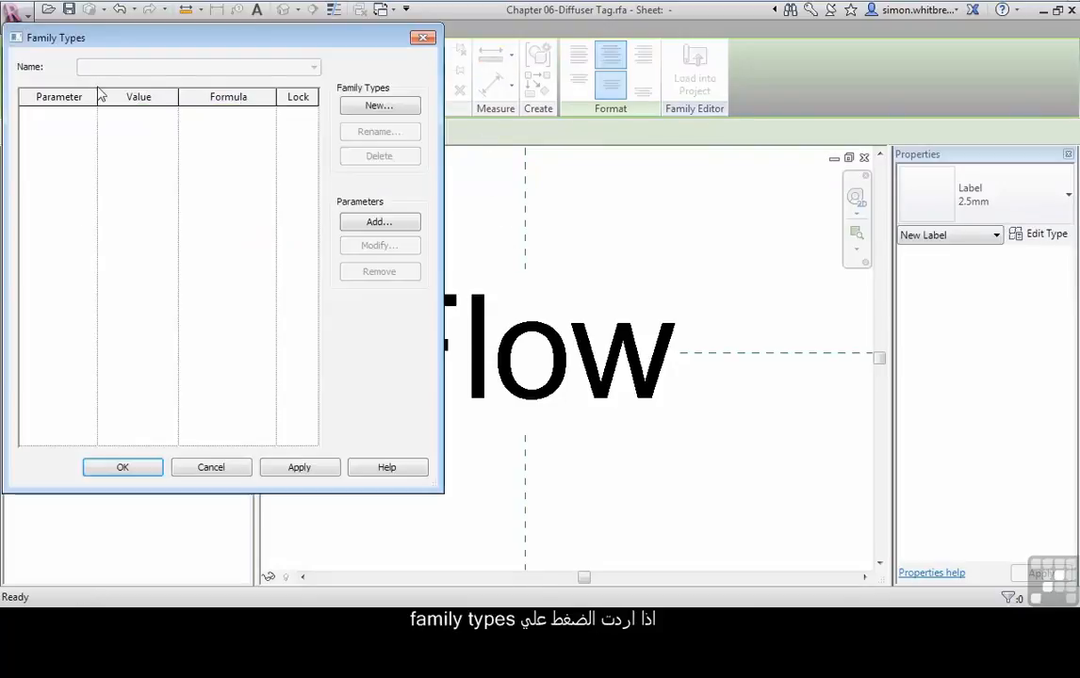
{"action": "left_click_drag", "start_coordinate": [107, 46], "coordinate": [342, 121]}
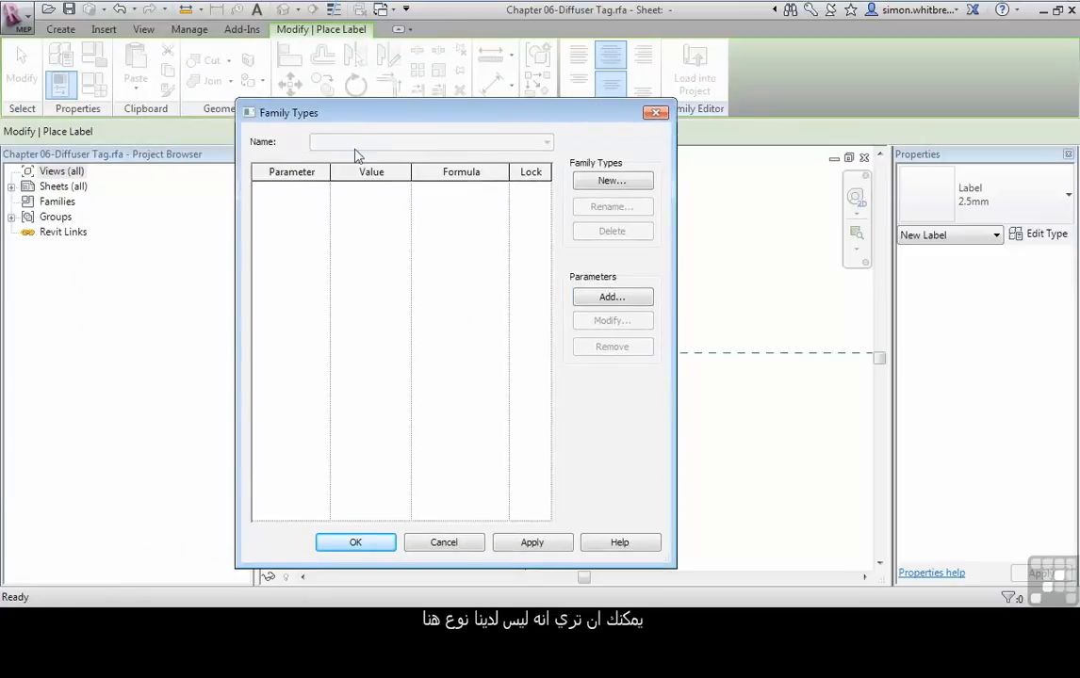
{"action": "left_click", "coordinate": [593, 185]}
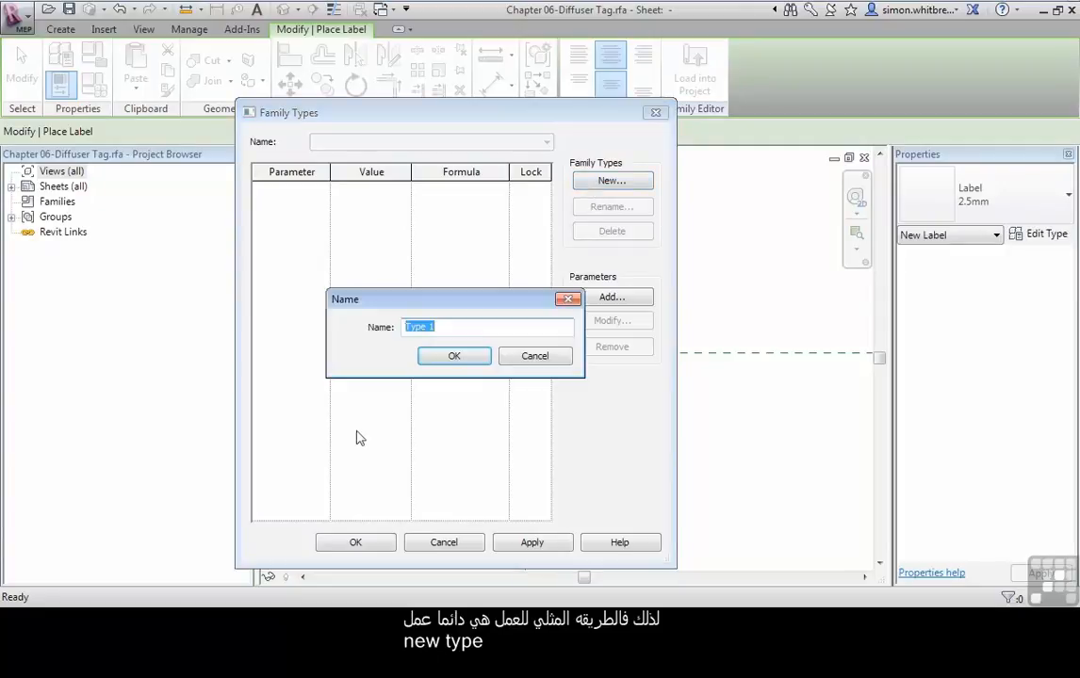
{"action": "type", "text": "STD"}
{"action": "left_click", "coordinate": [455, 356]}
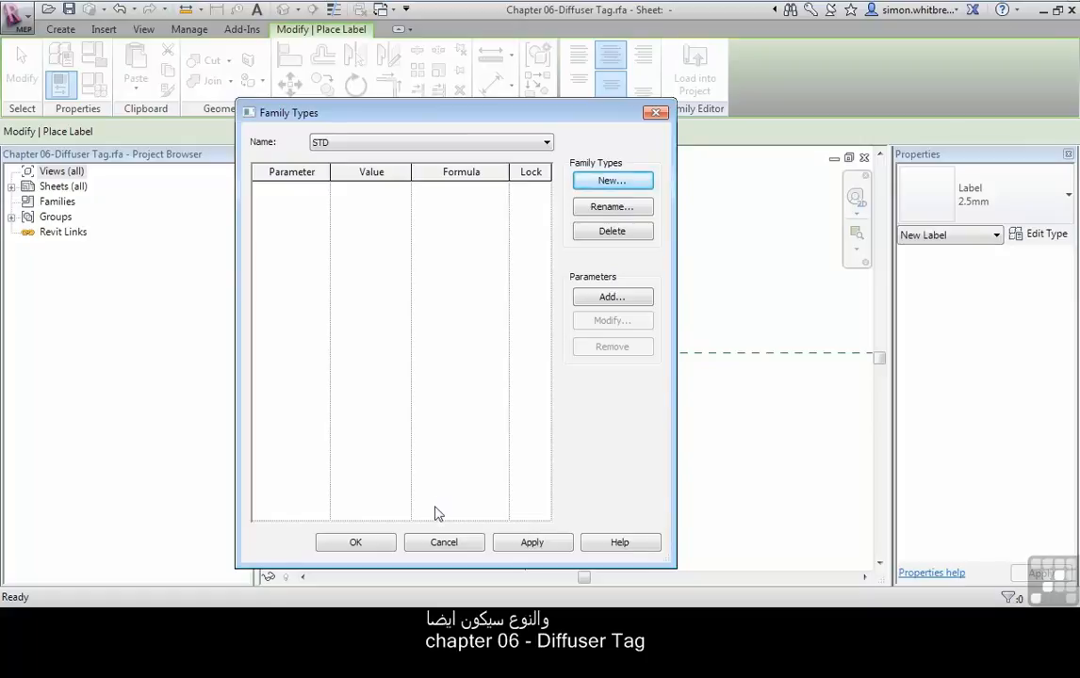
{"action": "left_click", "coordinate": [353, 544]}
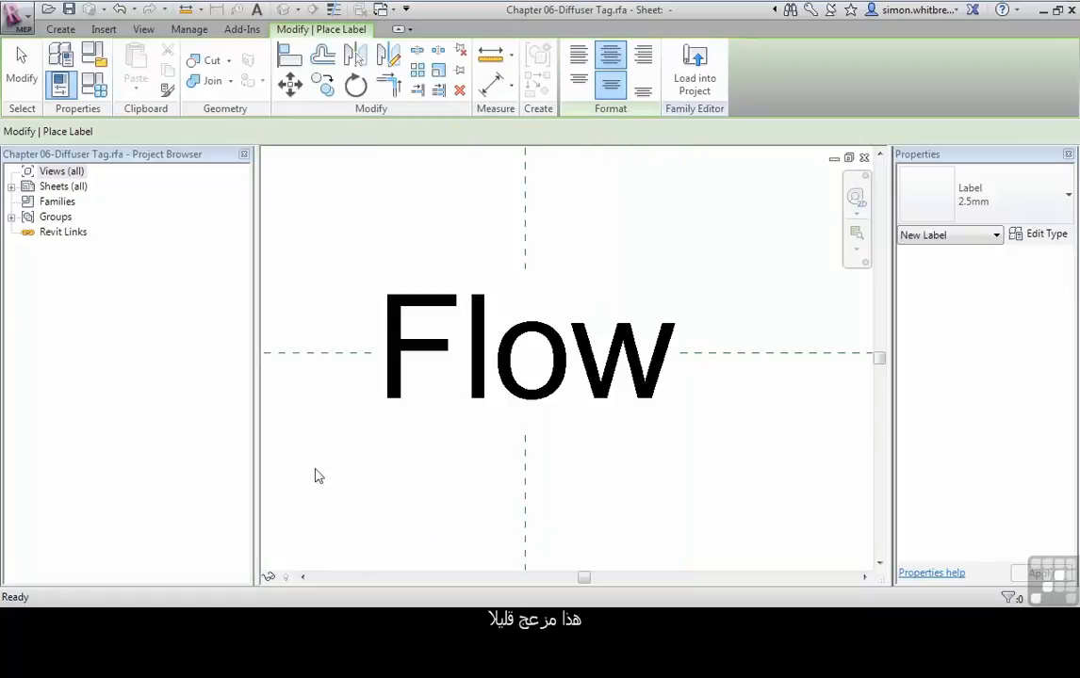
Load the tag family into the Chapter 06-Tags project and tag the three air terminals in the Level 1 plan with attached-end leaders.
{"action": "left_click", "coordinate": [698, 88]}
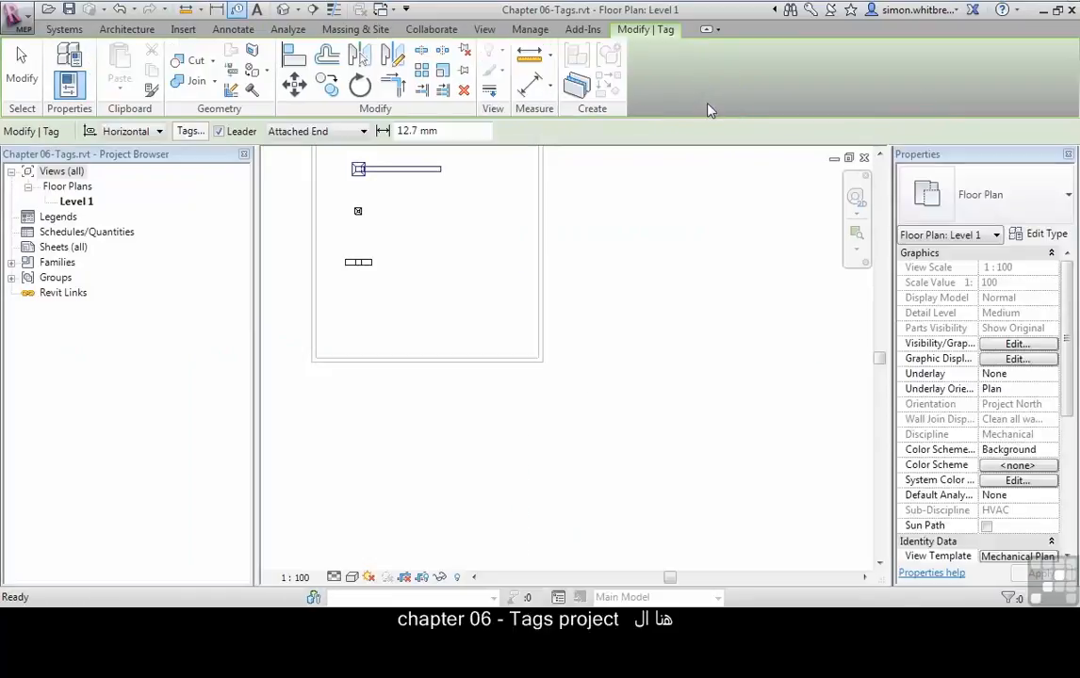
{"action": "middle_click_drag", "start_coordinate": [415, 275], "coordinate": [504, 450]}
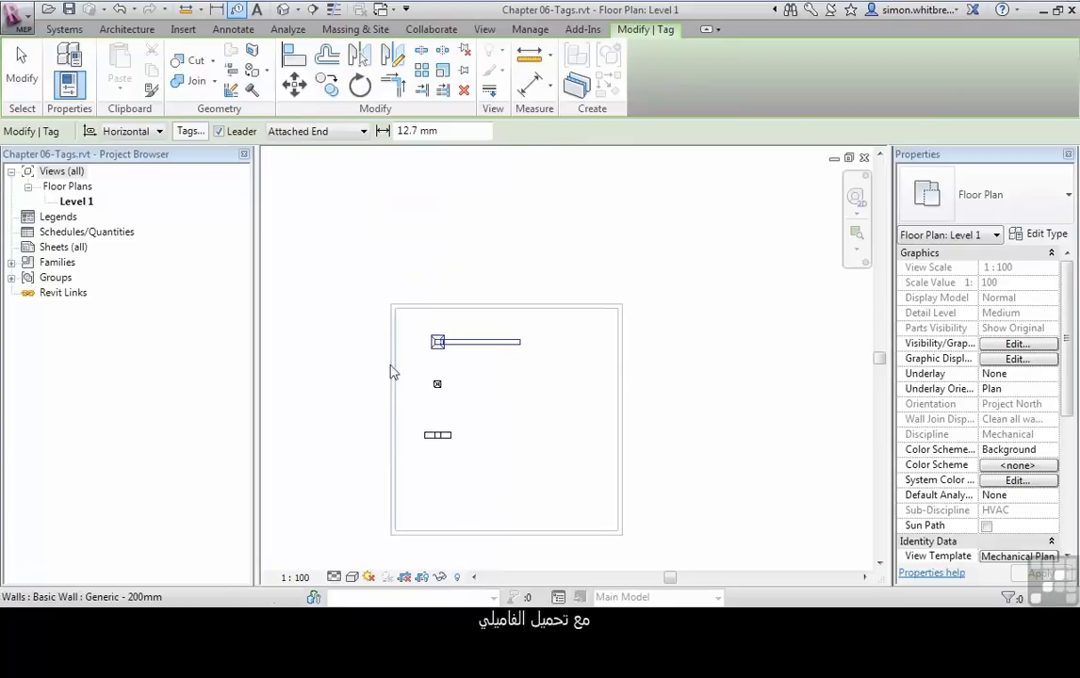
{"action": "scroll", "coordinate": [420, 378], "scroll_direction": "up", "scroll_amount": 5}
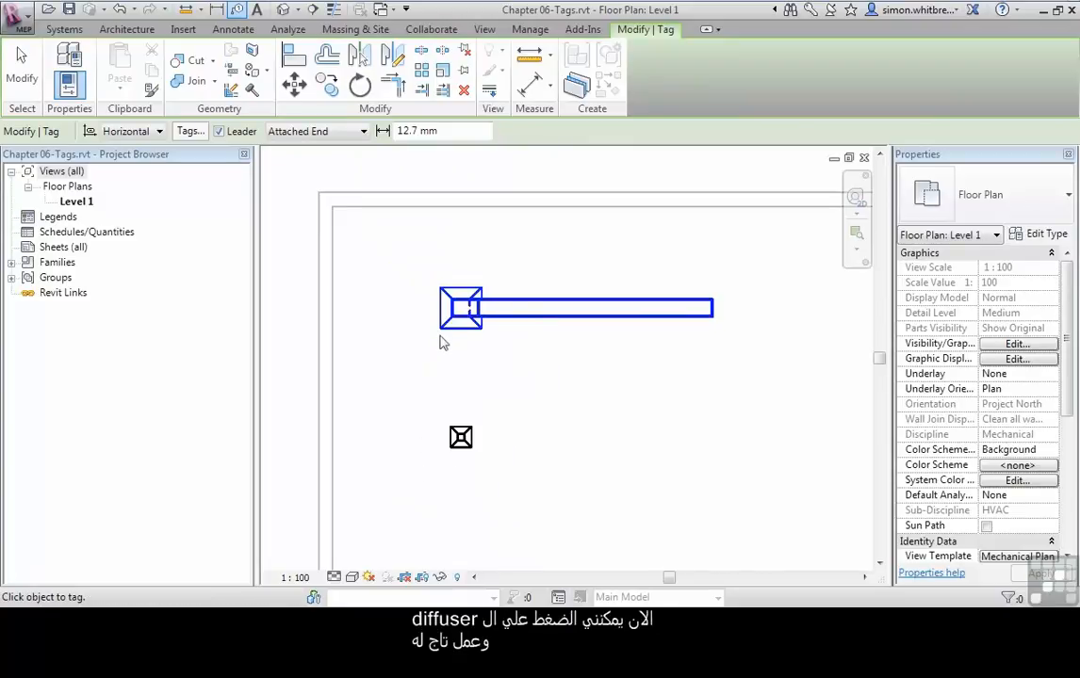
{"action": "left_click", "coordinate": [444, 341]}
{"action": "middle_click_drag", "start_coordinate": [408, 469], "coordinate": [386, 309]}
{"action": "left_click", "coordinate": [436, 437]}
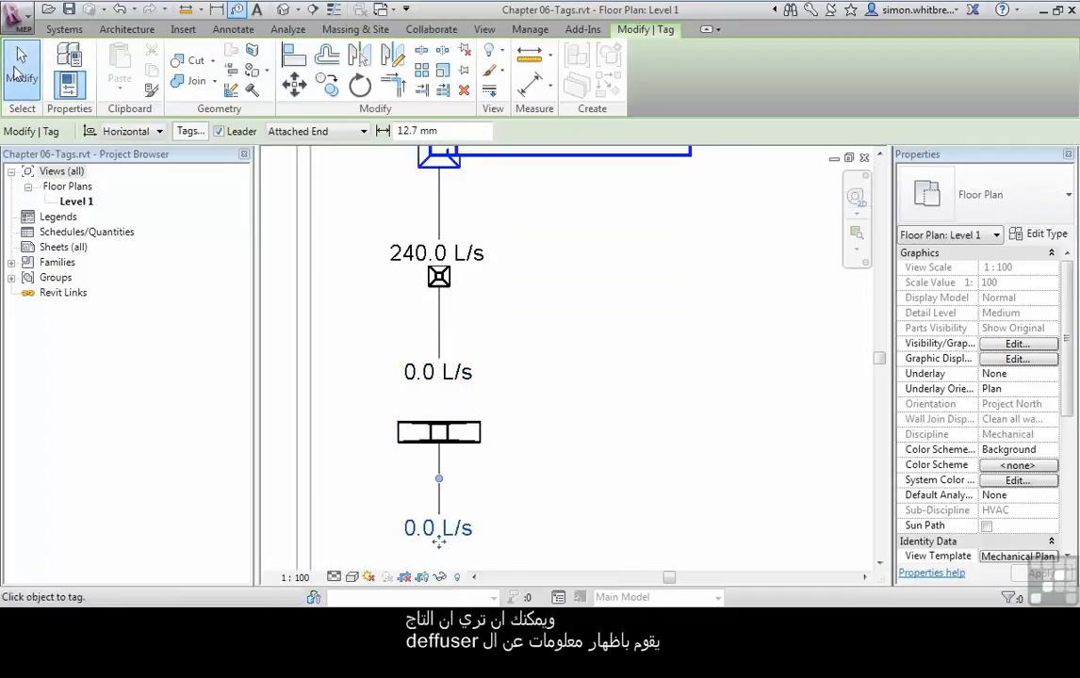
End the tagging and set the Flow of the middle 300x300 diffuser to 200 L/s.
{"action": "left_click", "coordinate": [19, 71]}
{"action": "scroll", "coordinate": [633, 387], "scroll_direction": "down", "scroll_amount": 1}
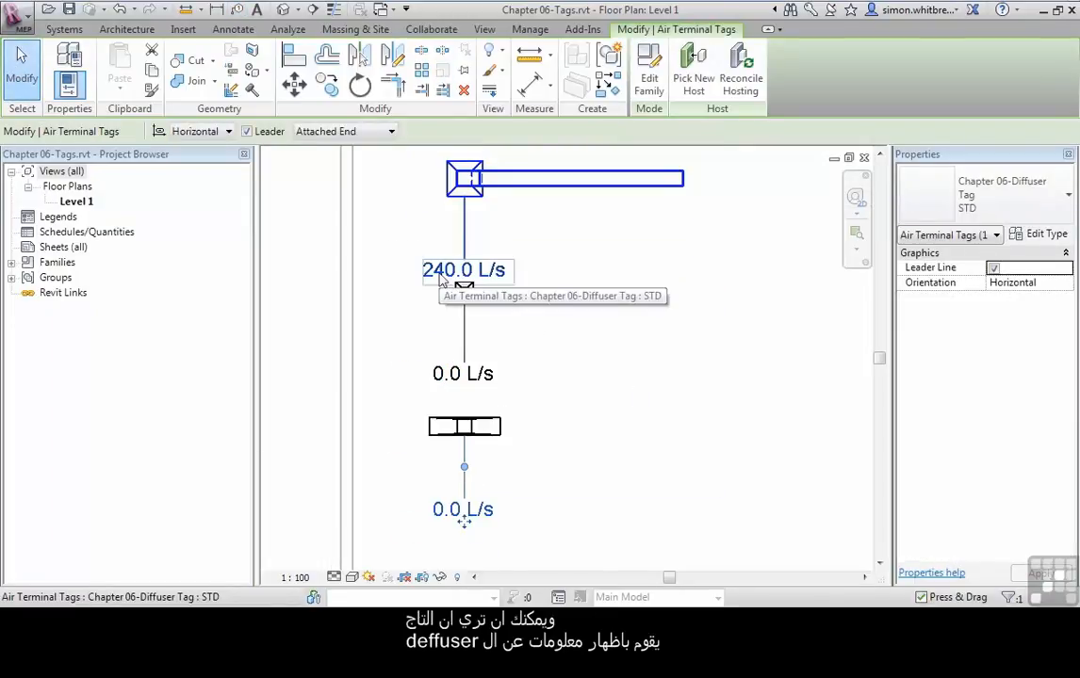
{"action": "left_click", "coordinate": [465, 178]}
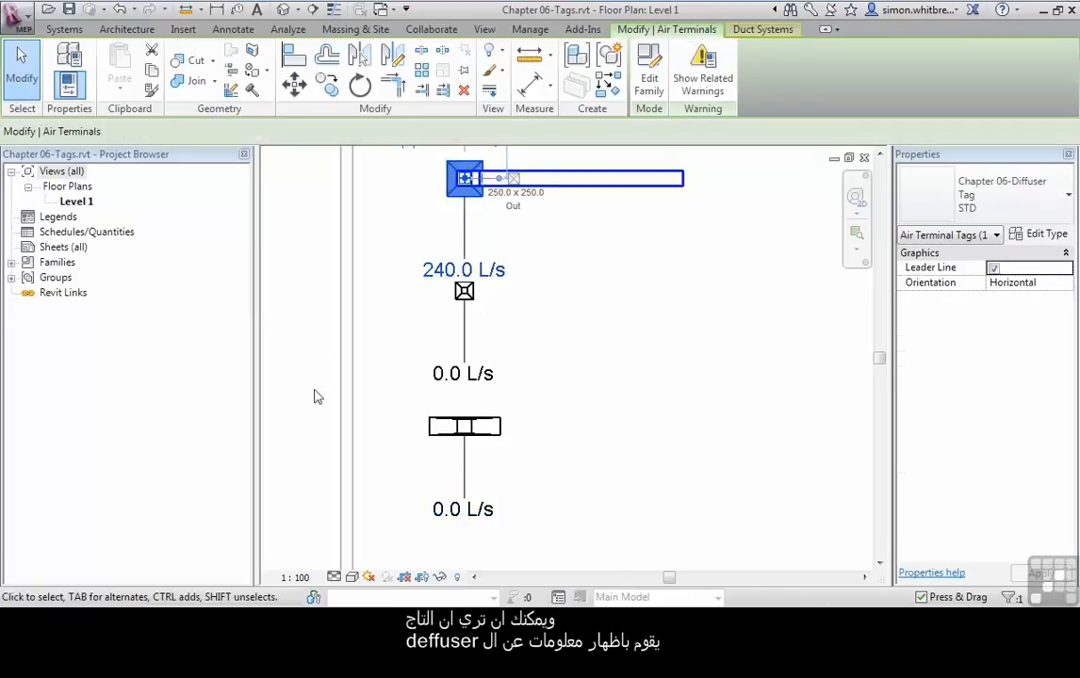
{"action": "left_click", "coordinate": [465, 293]}
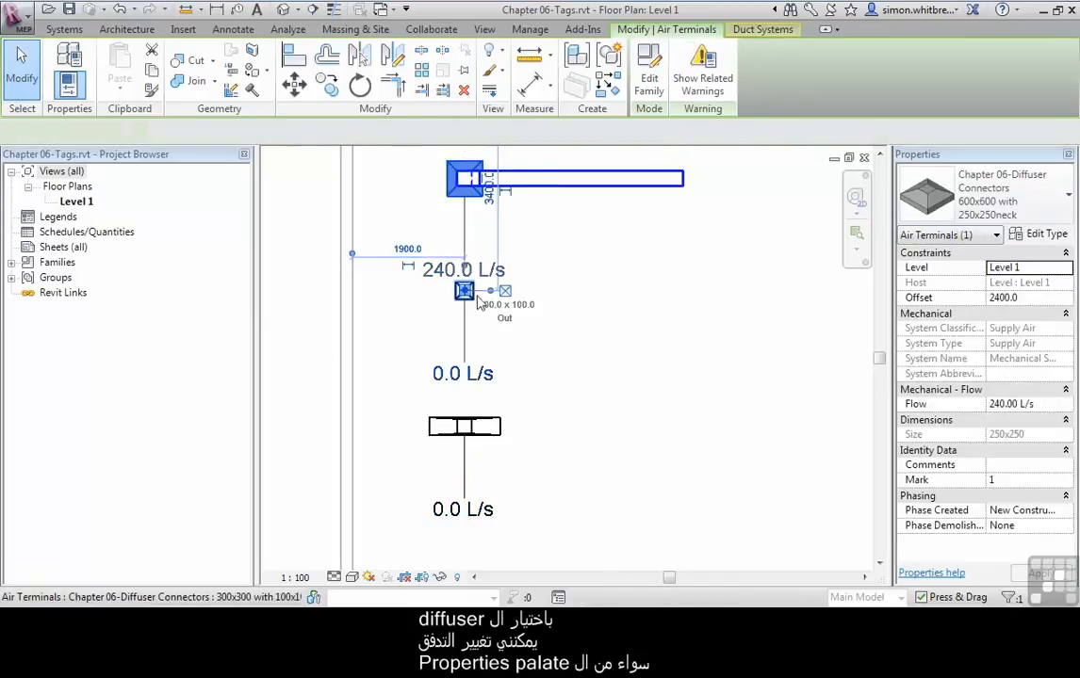
{"action": "left_click", "coordinate": [1040, 403]}
{"action": "type", "text": "200"}
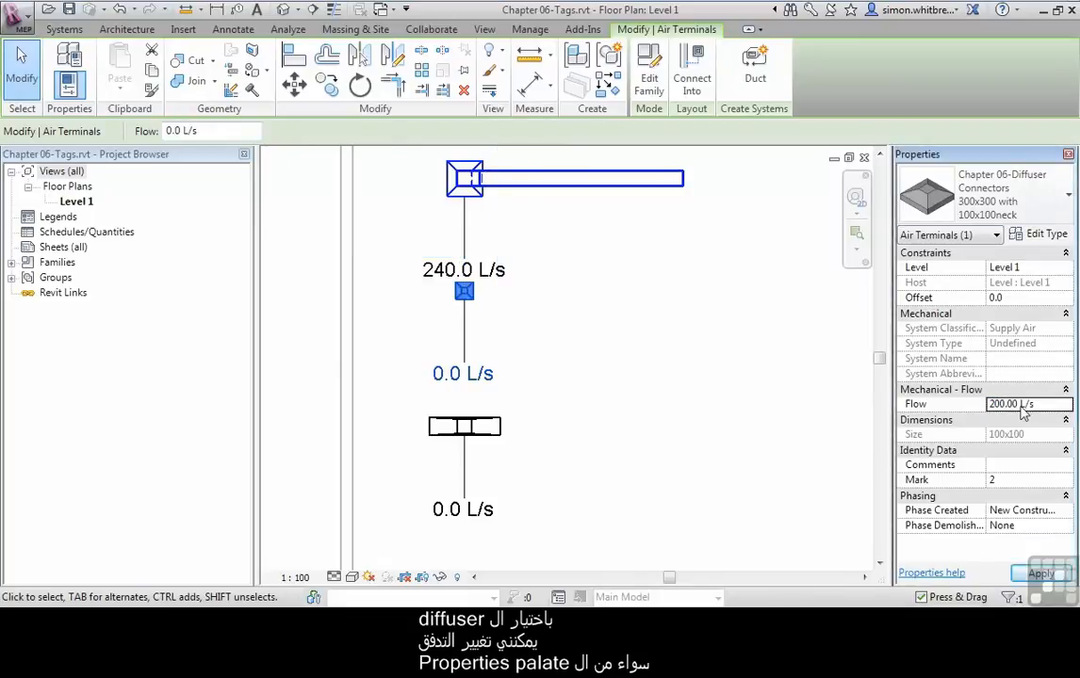
Set the Flow of the lowest diffuser, the 1200x300 one, to 100 L/s and deselect it.
{"action": "left_click", "coordinate": [469, 431]}
{"action": "left_click", "coordinate": [439, 441]}
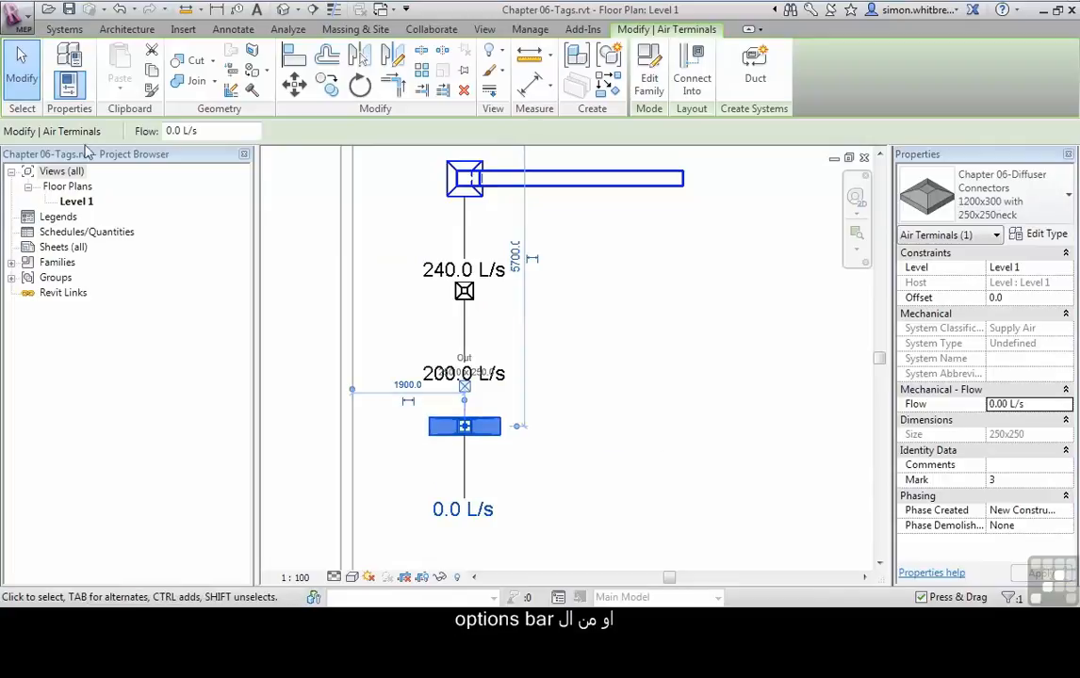
{"action": "left_click", "coordinate": [209, 130]}
{"action": "type", "text": "100"}
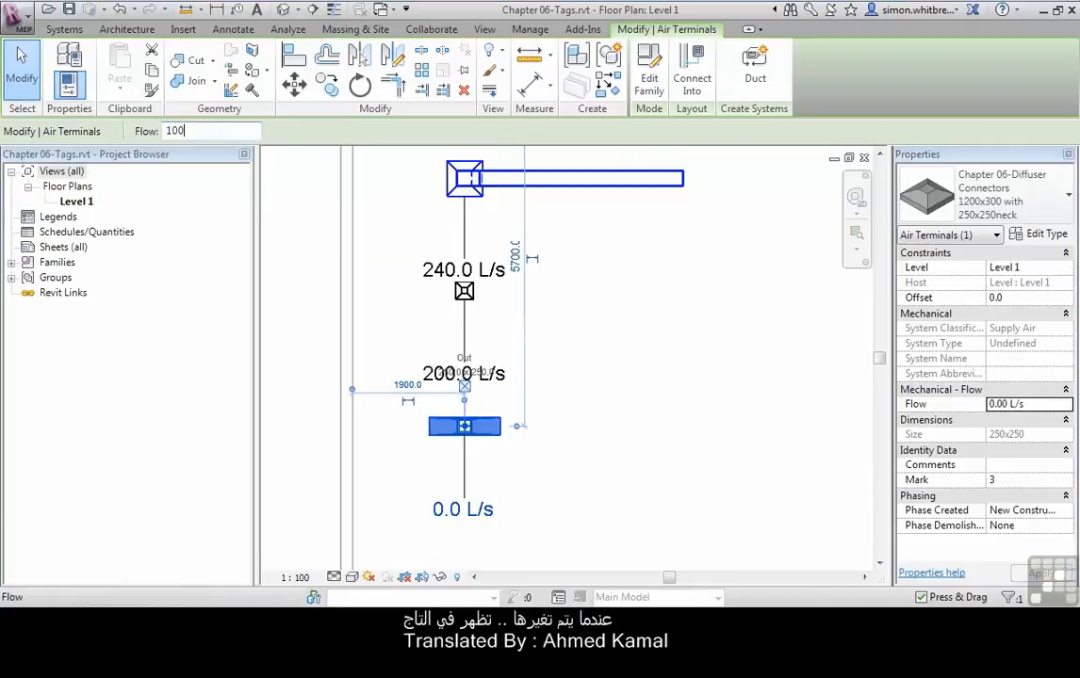
{"action": "key", "text": "Return"}
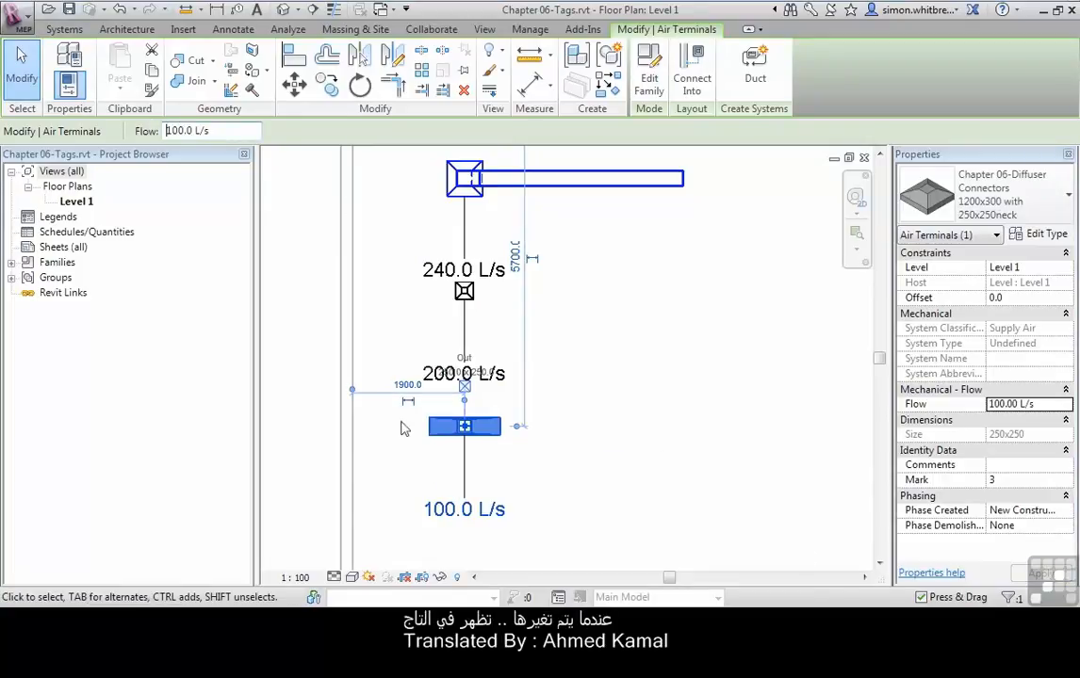
{"action": "left_click", "coordinate": [381, 471]}
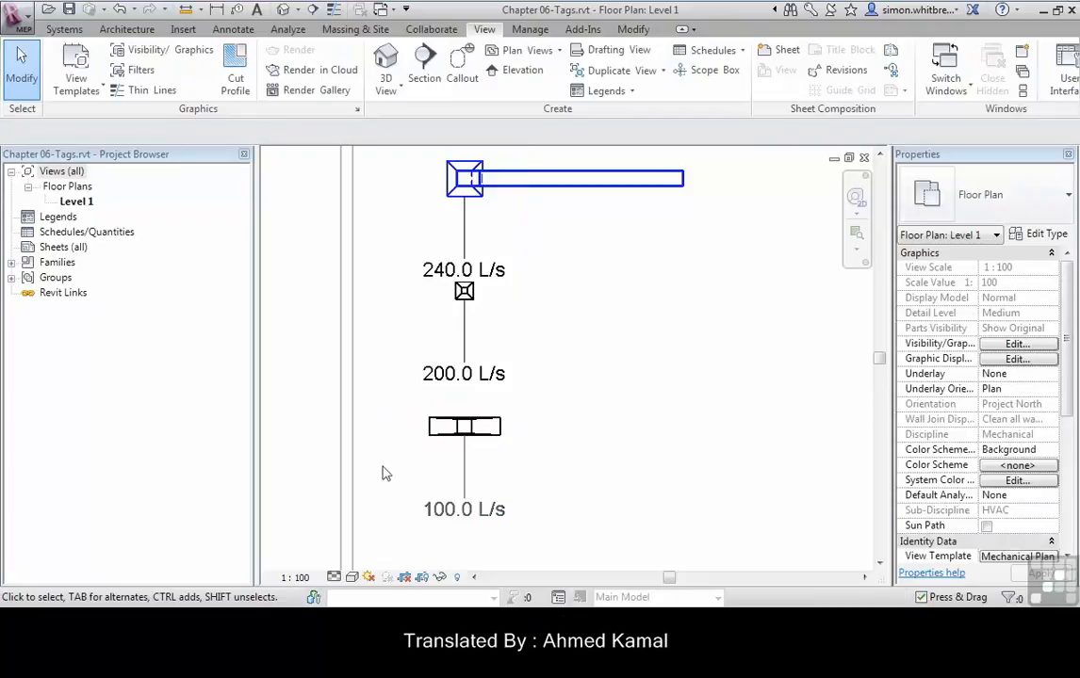